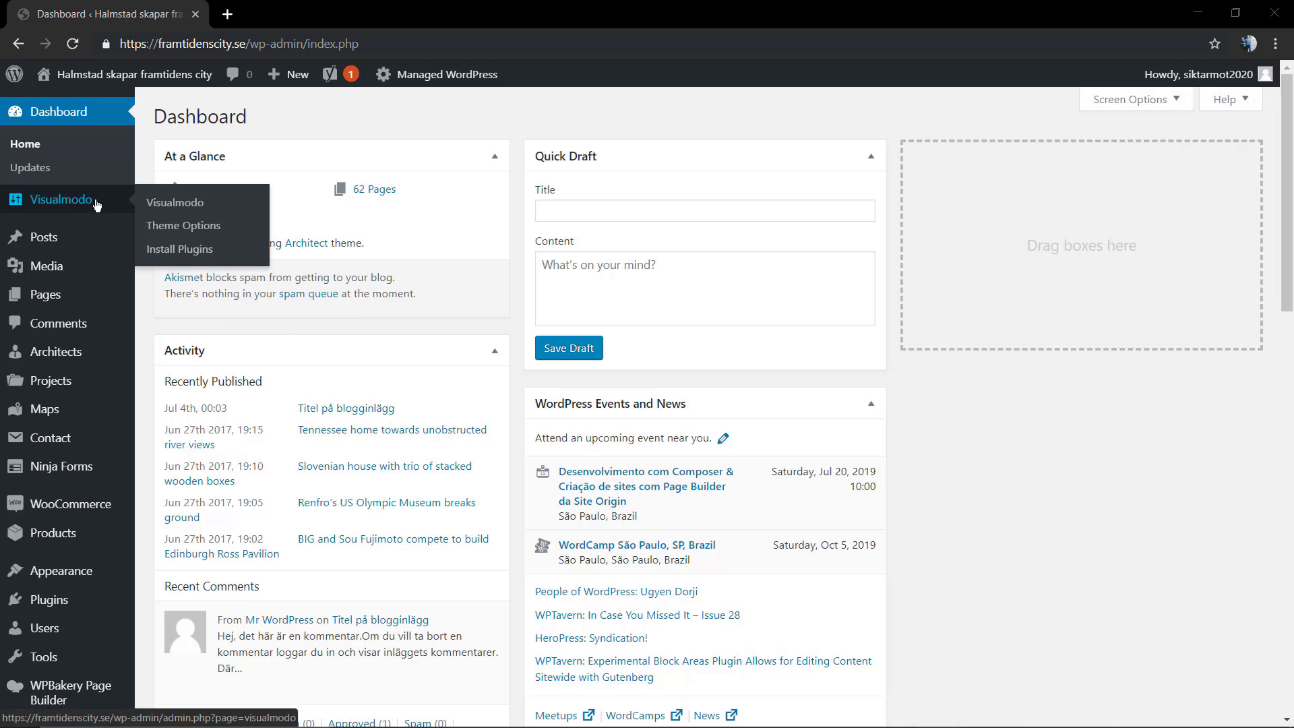
Step: Attempt to install Slider Revolution from Visualmodo's Install Plugins page
{"action": "left_click", "coordinate": [192, 250]}
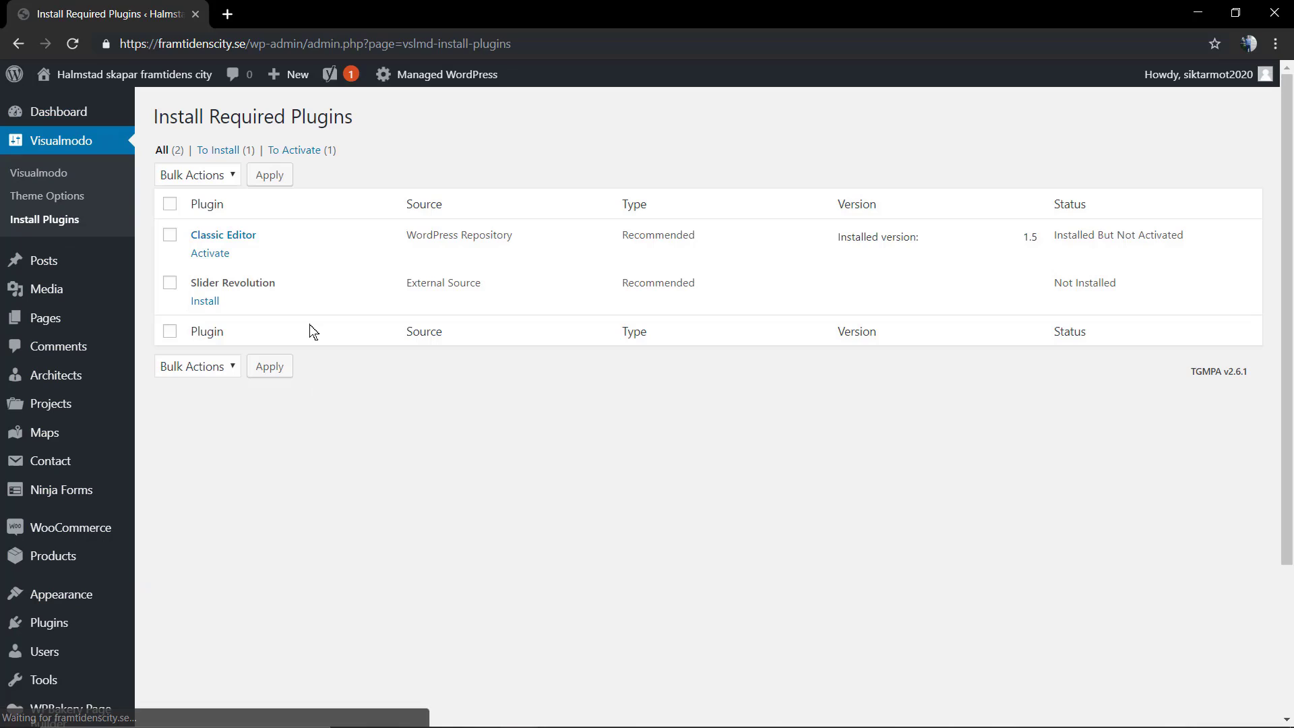
{"action": "left_click", "coordinate": [204, 300]}
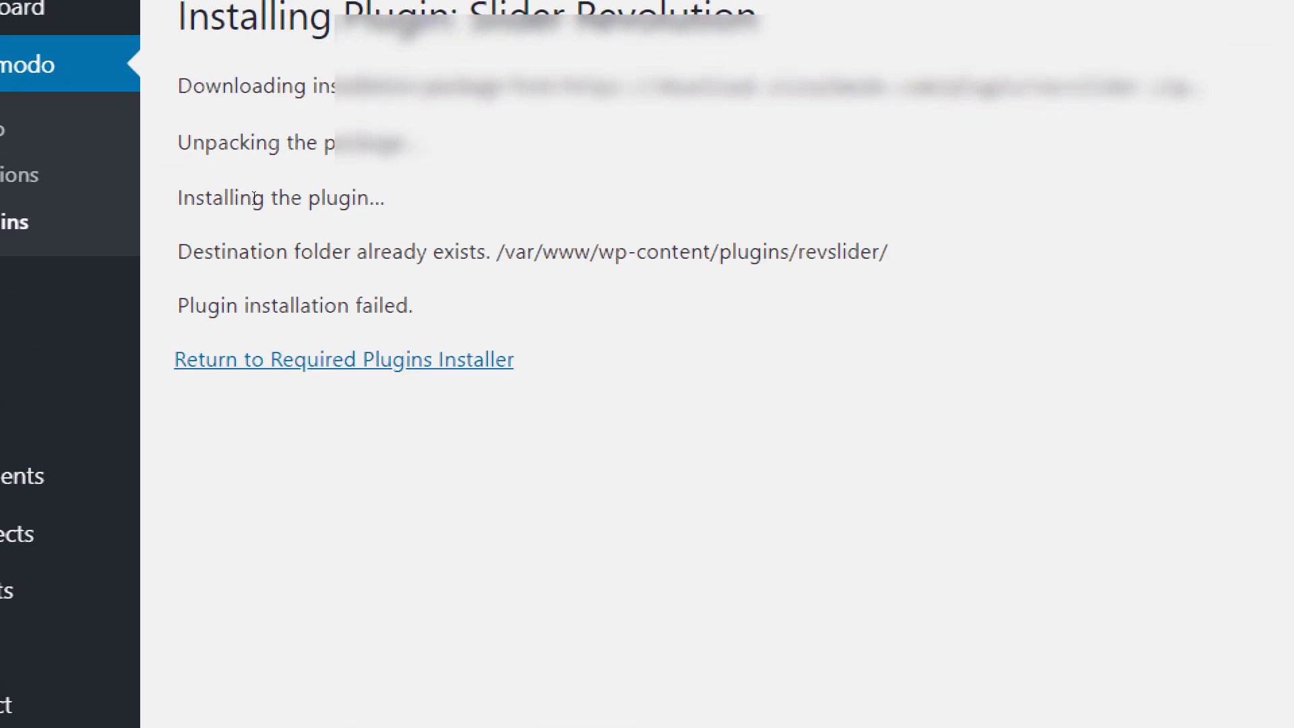
{"action": "scroll", "coordinate": [254, 198], "scroll_direction": "down", "scroll_amount": 3}
{"action": "scroll", "coordinate": [254, 198], "scroll_direction": "up", "scroll_amount": 3}
{"action": "left_click_drag", "start_coordinate": [178, 250], "coordinate": [521, 245]}
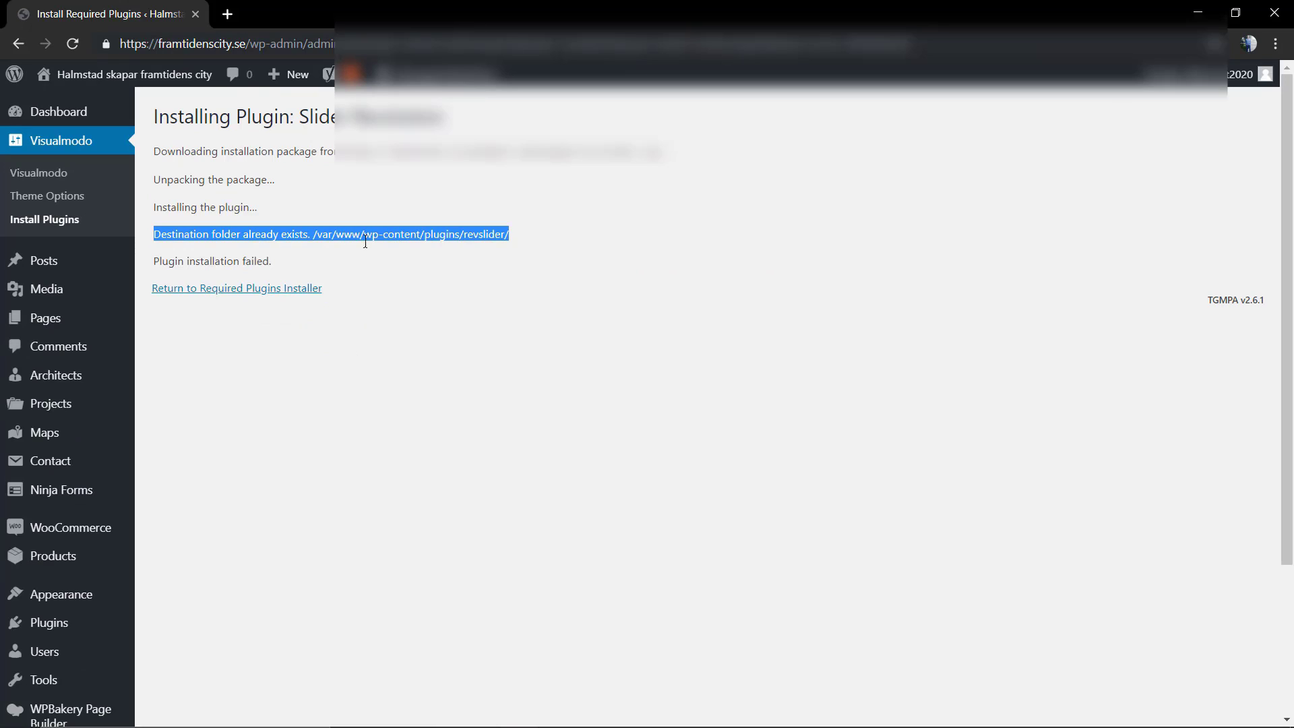
{"action": "left_click", "coordinate": [368, 248]}
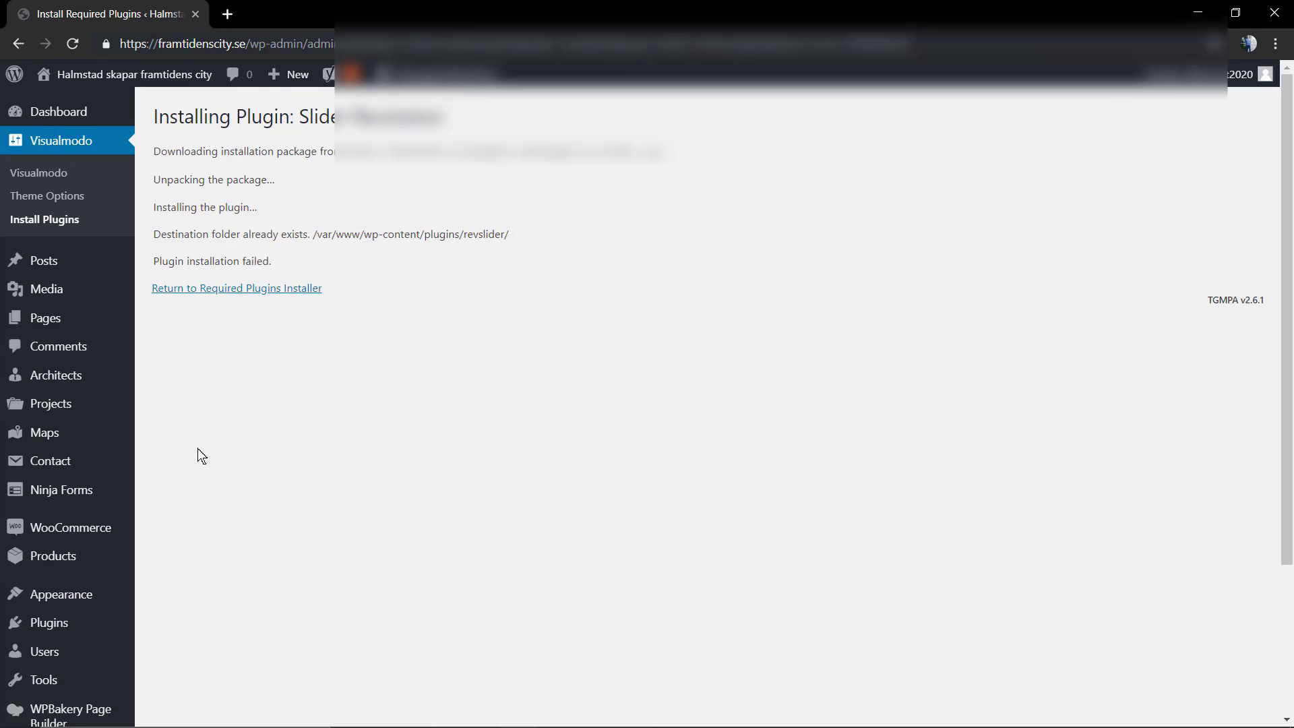
{"action": "mouse_move", "coordinate": [49, 623]}
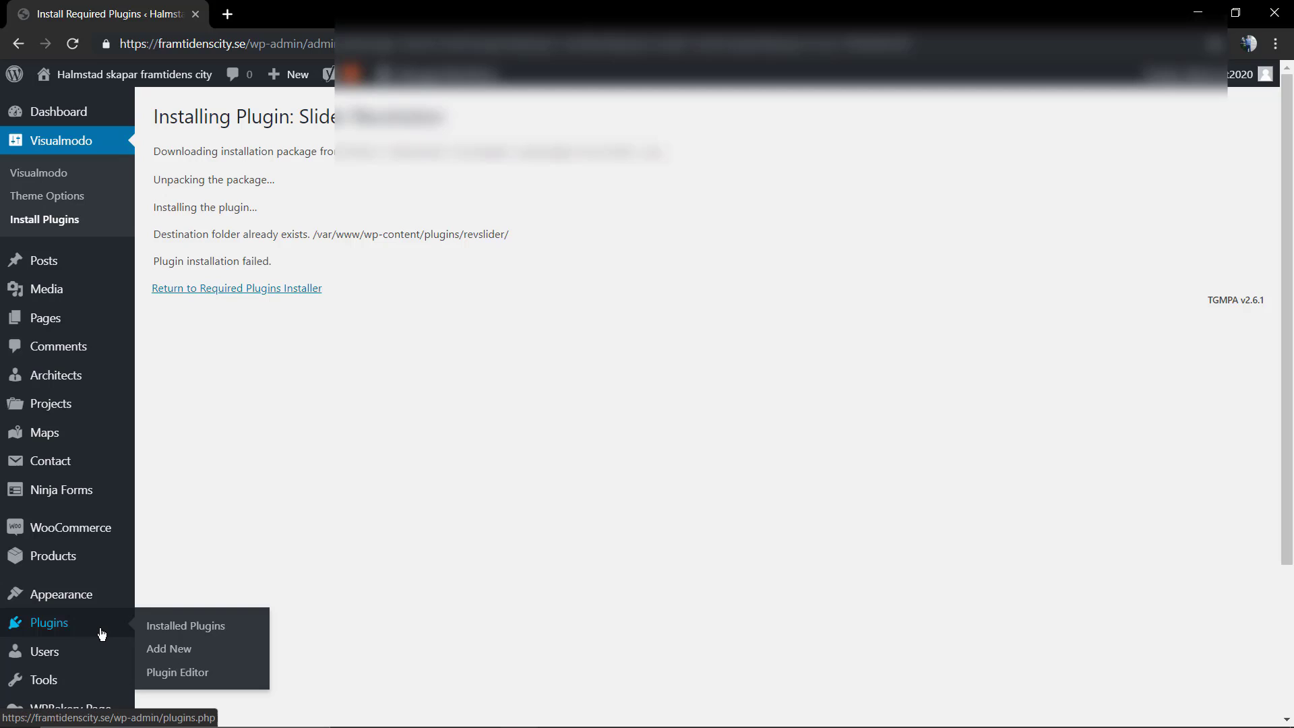
Step: Search the plugin directory for 'file manager' and install the second File Manager result
{"action": "left_click", "coordinate": [162, 649]}
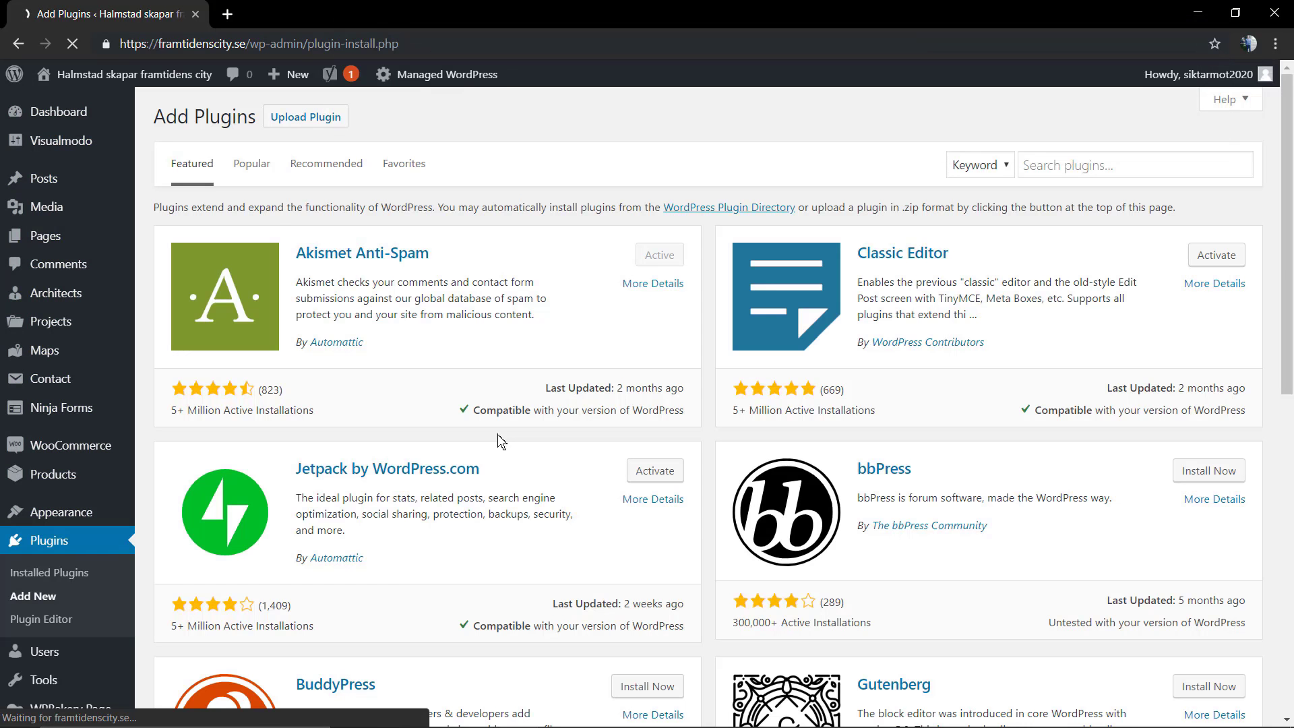
{"action": "left_click", "coordinate": [1058, 165]}
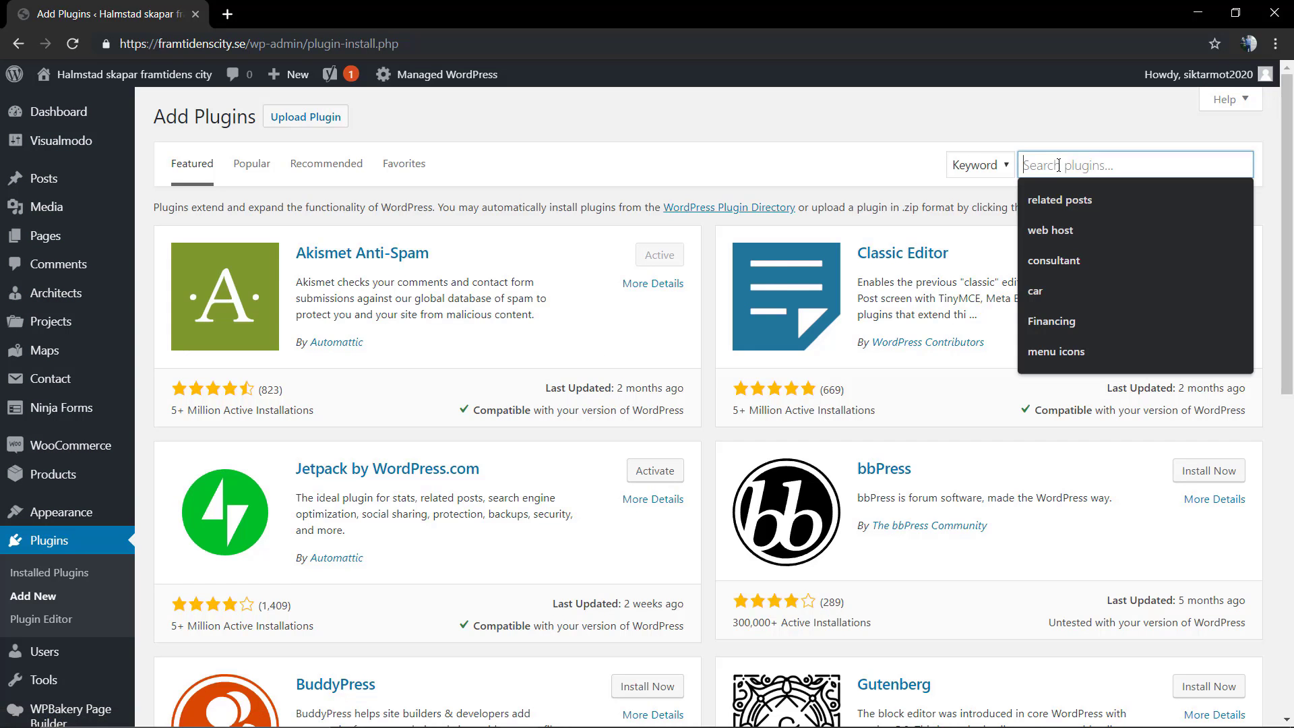
{"action": "type", "text": "file"}
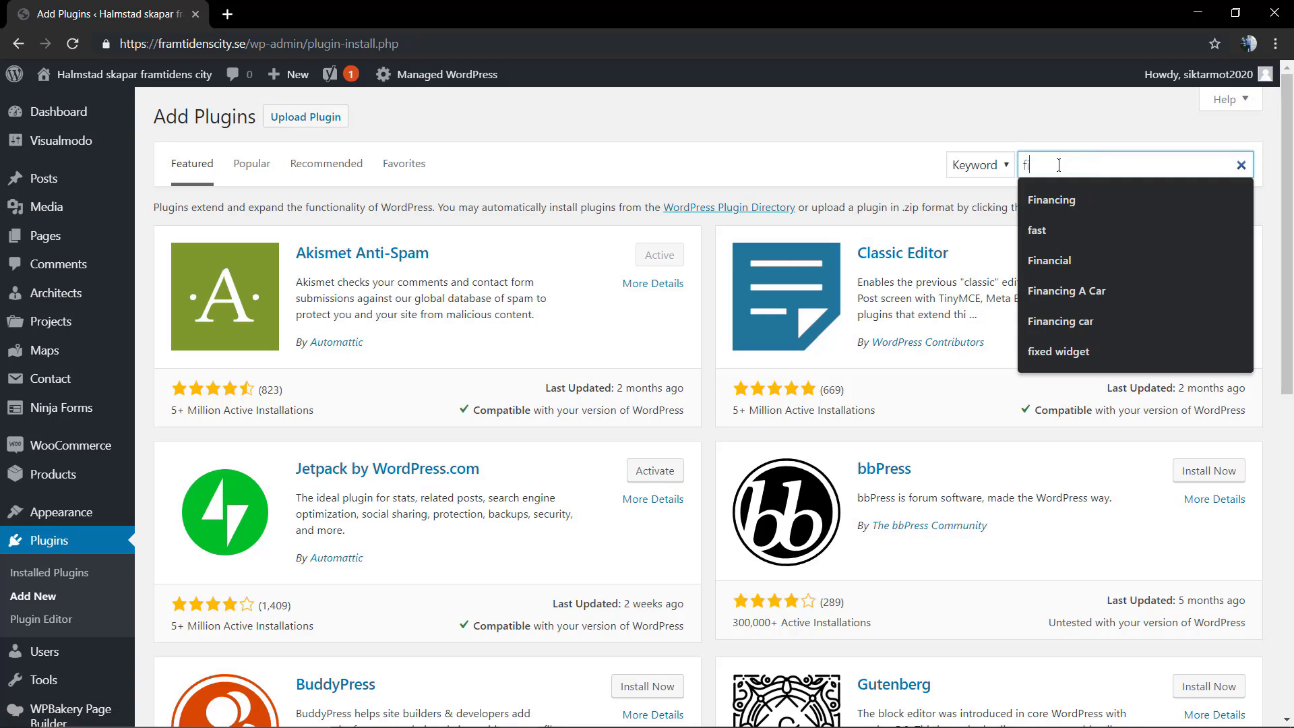
{"action": "key", "text": "Return"}
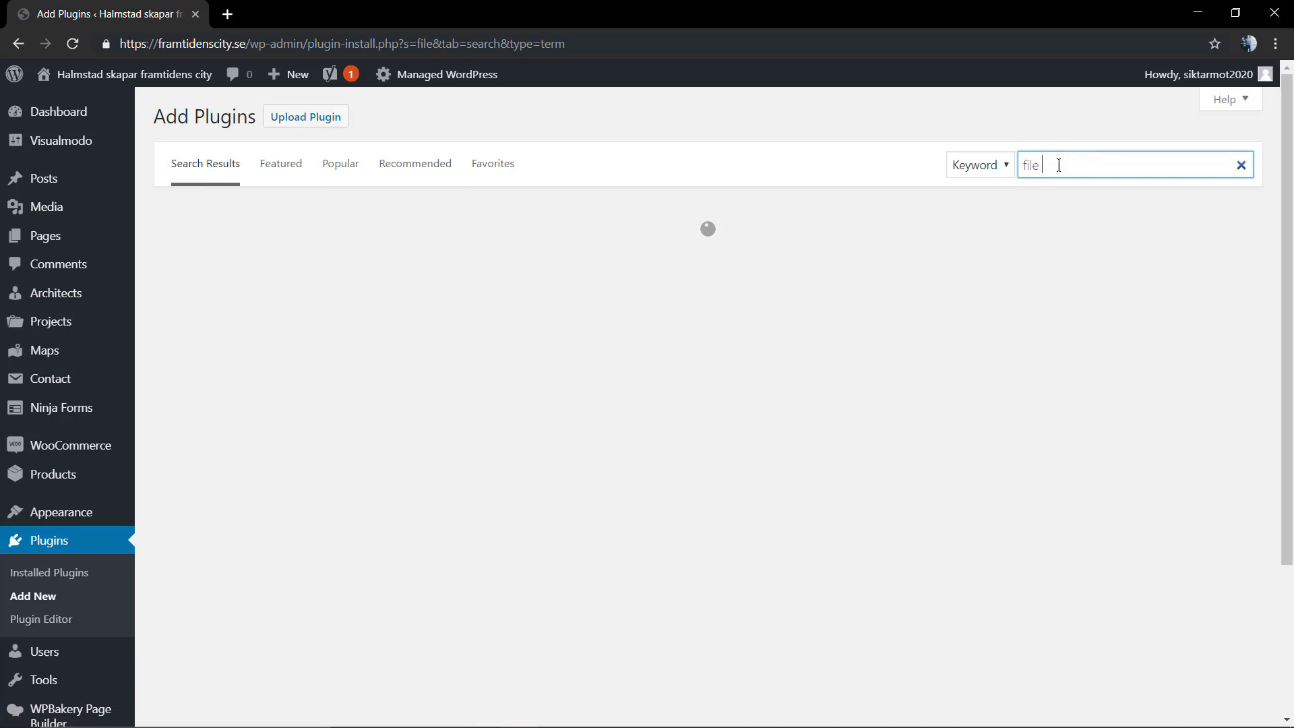
{"action": "type", "text": "manager"}
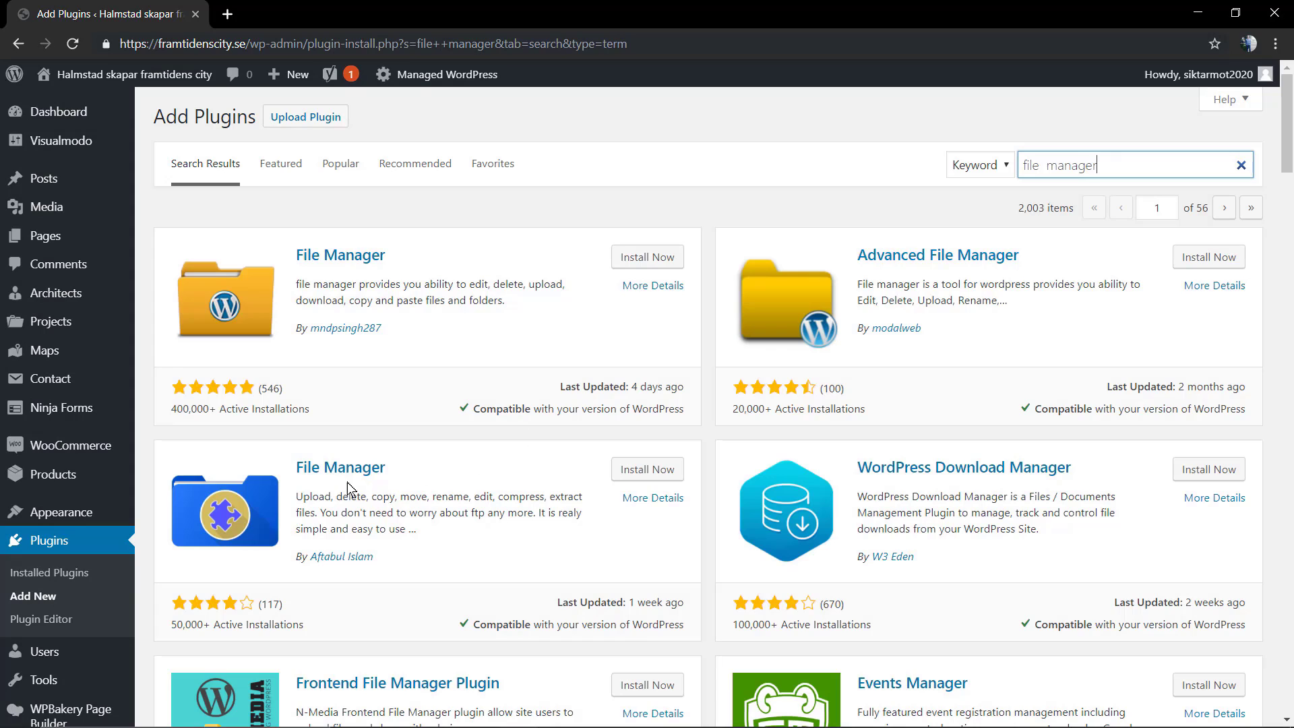
{"action": "left_click", "coordinate": [647, 469]}
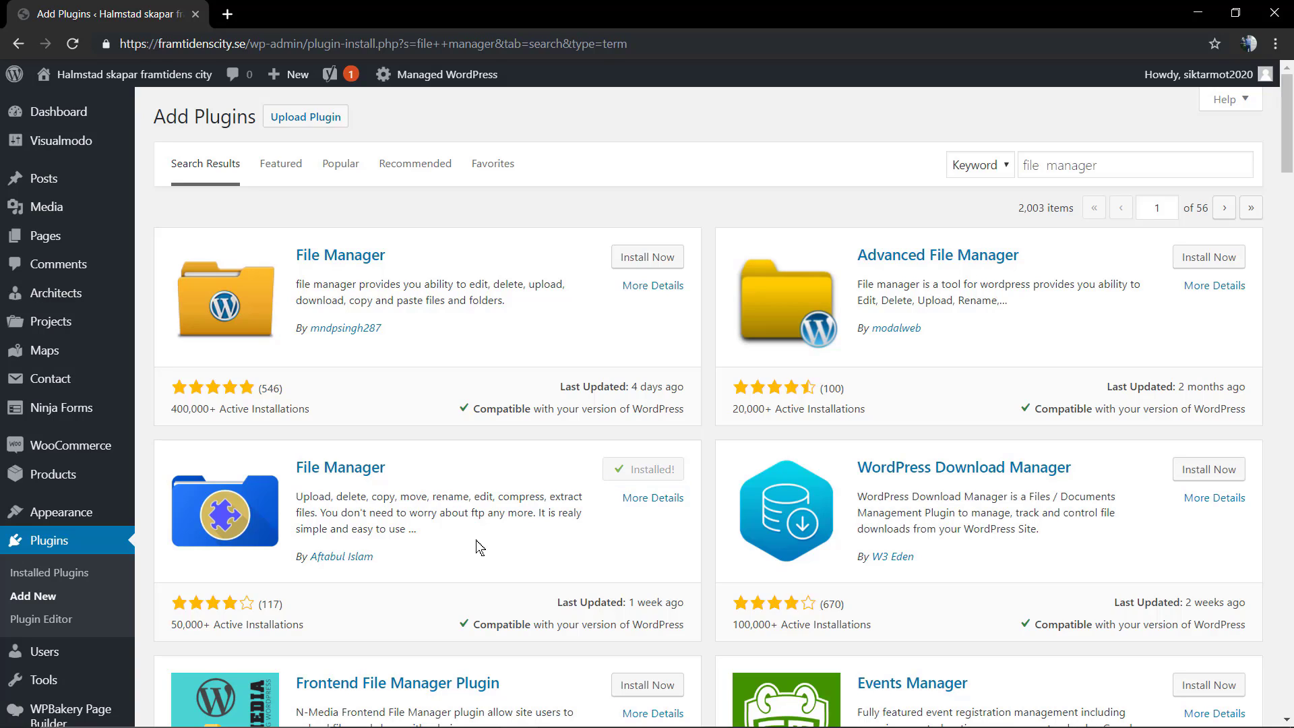
Step: Activate the newly installed File Manager plugin from its card
{"action": "left_click", "coordinate": [653, 469]}
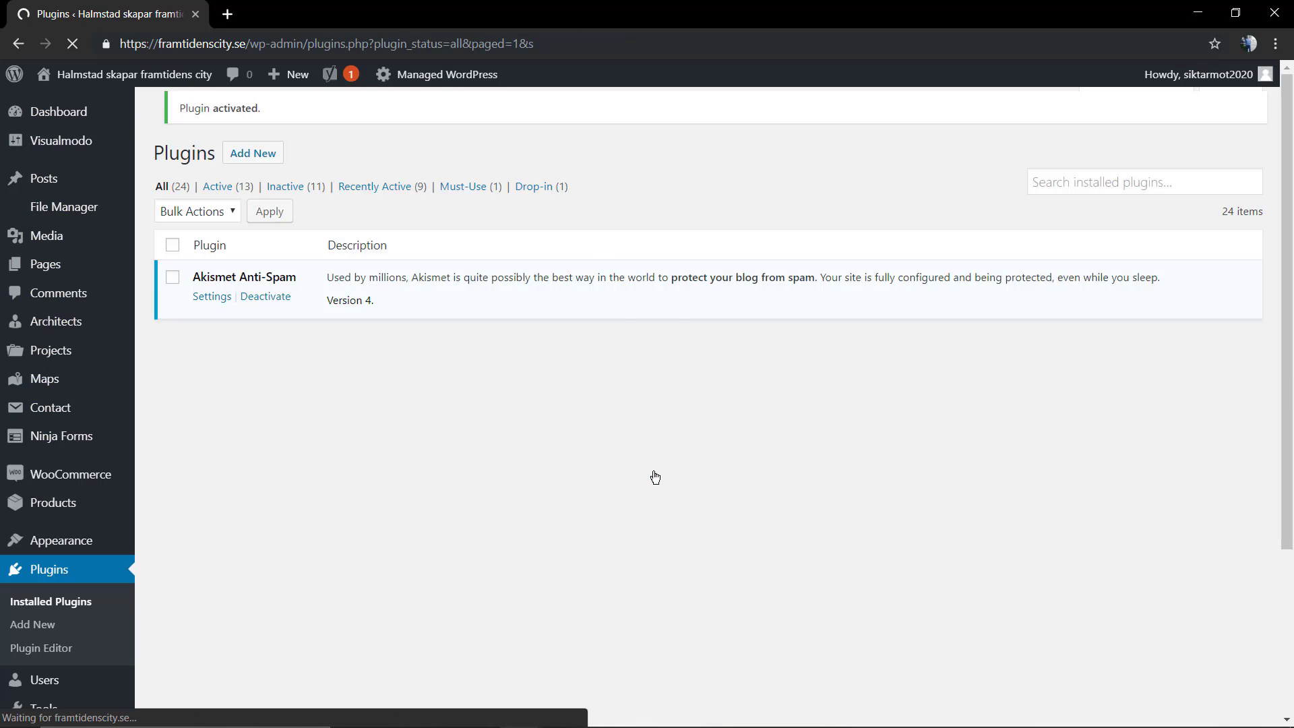
{"action": "scroll", "coordinate": [607, 472], "scroll_direction": "down", "scroll_amount": 2}
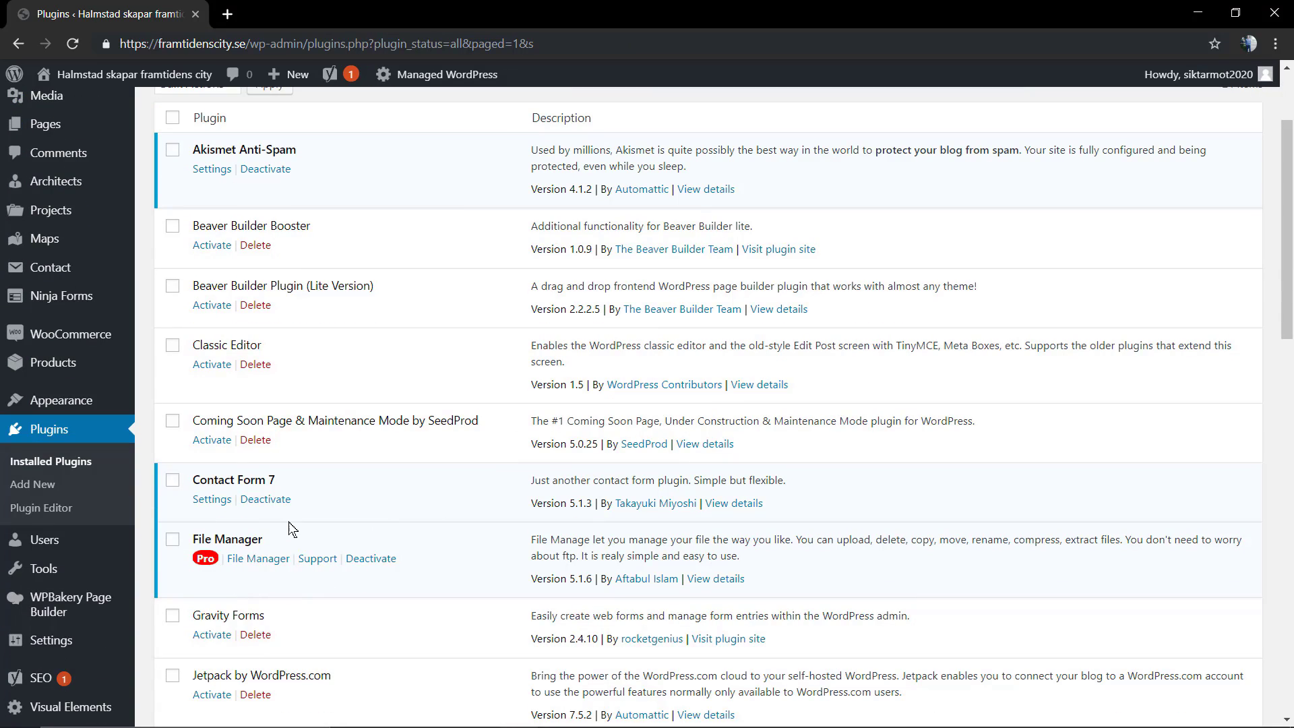
{"action": "scroll", "coordinate": [310, 510], "scroll_direction": "down", "scroll_amount": 2}
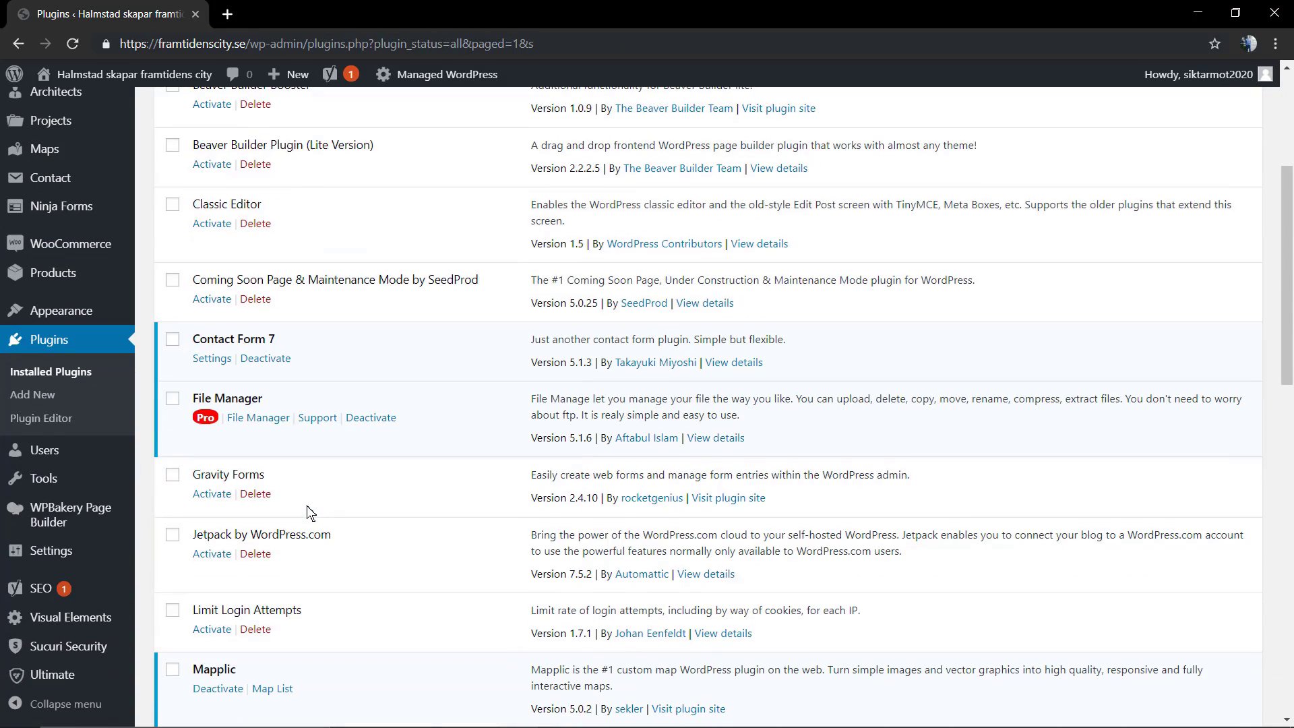
{"action": "scroll", "coordinate": [310, 510], "scroll_direction": "up", "scroll_amount": 3}
{"action": "scroll", "coordinate": [310, 510], "scroll_direction": "up", "scroll_amount": 2}
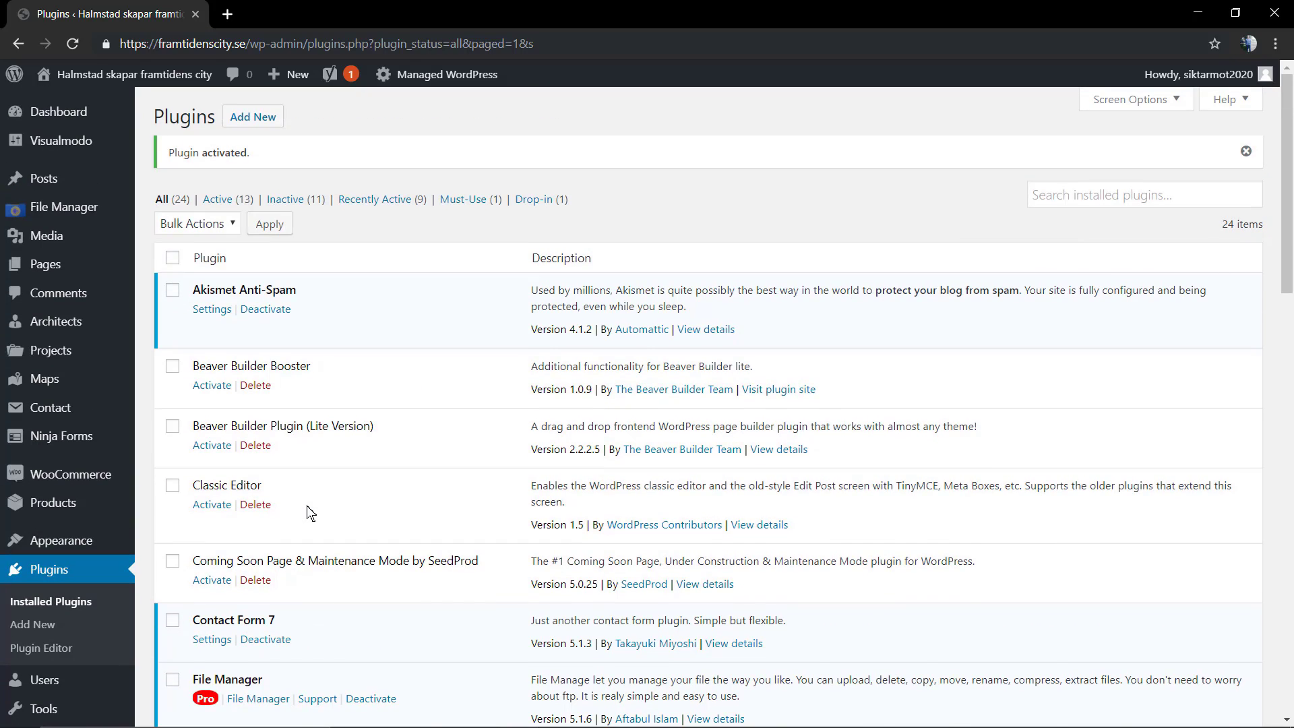
{"action": "mouse_move", "coordinate": [62, 206]}
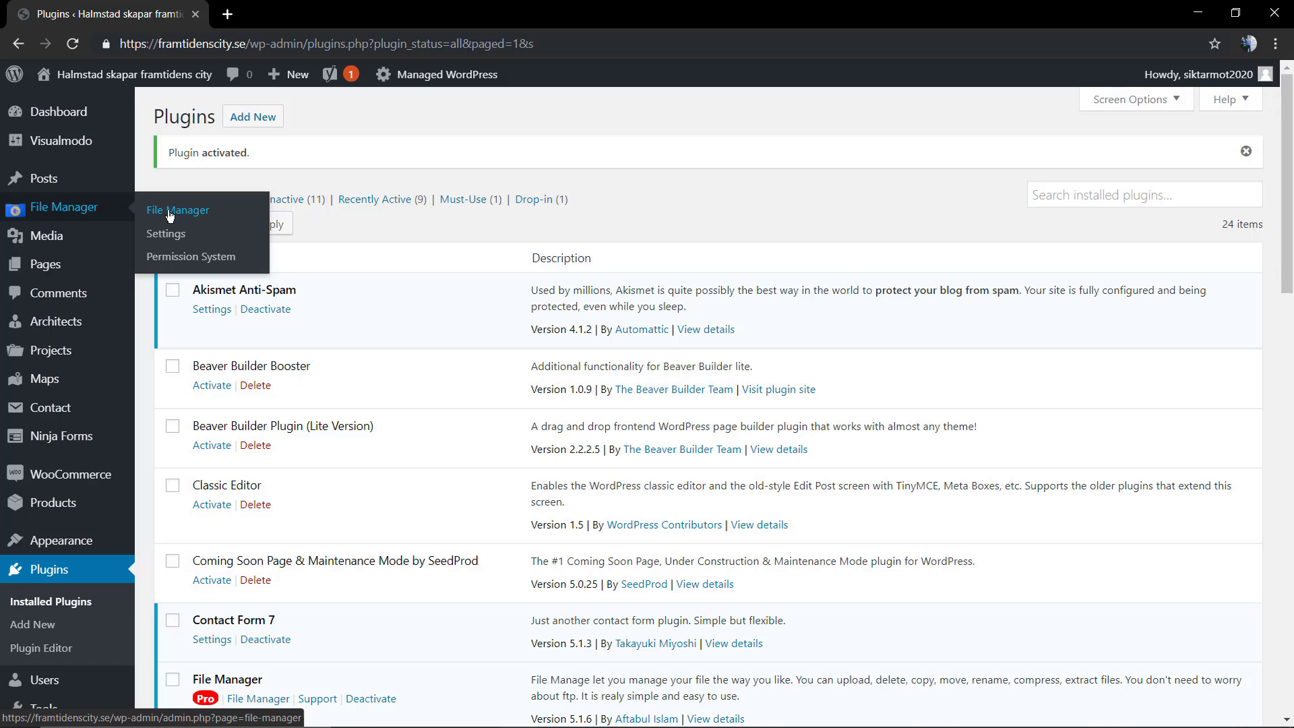
Step: In File Manager, browse into wp-content, then its plugins folder
{"action": "left_click", "coordinate": [170, 212]}
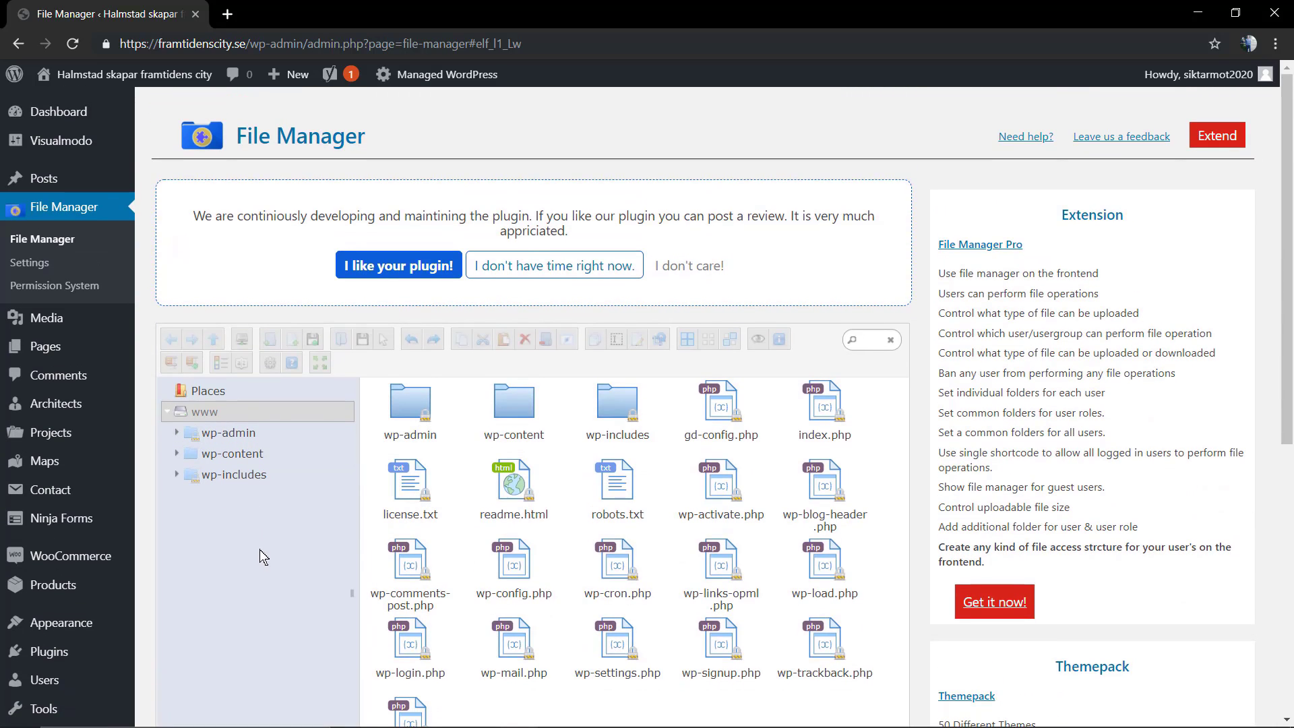
{"action": "left_click", "coordinate": [505, 425]}
{"action": "double_click", "coordinate": [507, 406]}
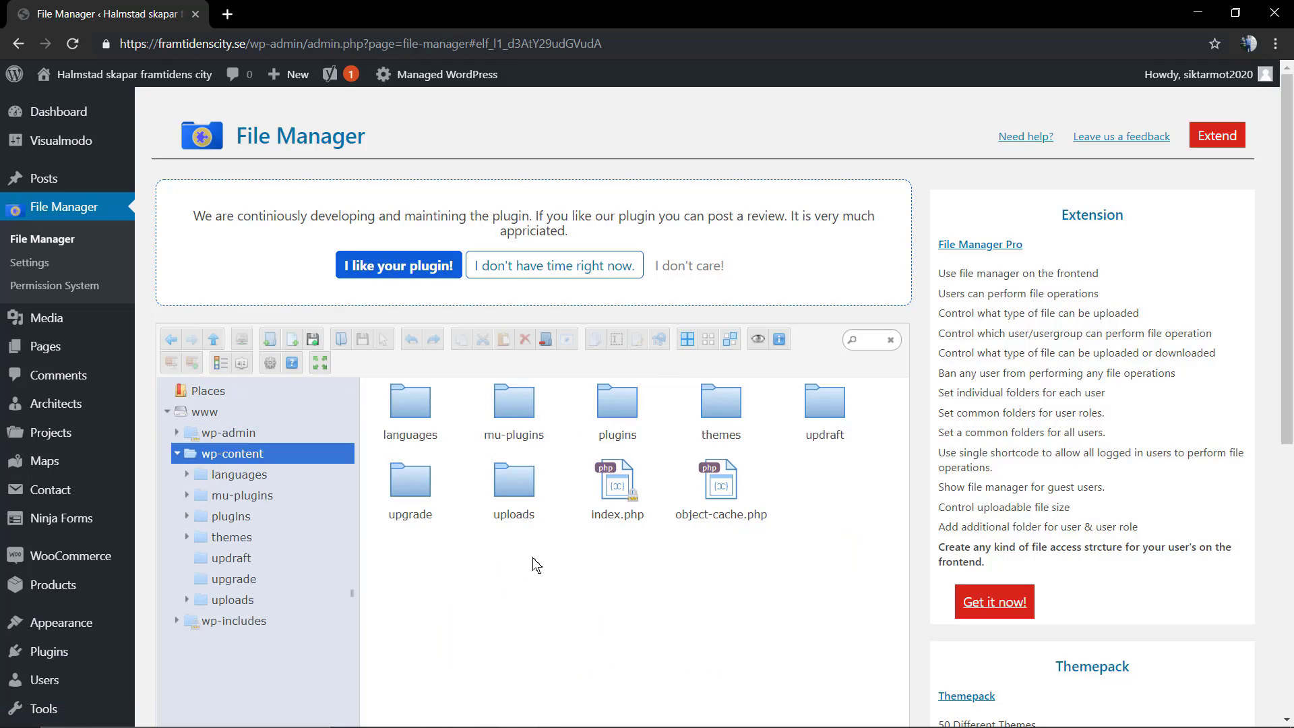
{"action": "left_click", "coordinate": [613, 408]}
{"action": "double_click", "coordinate": [613, 408]}
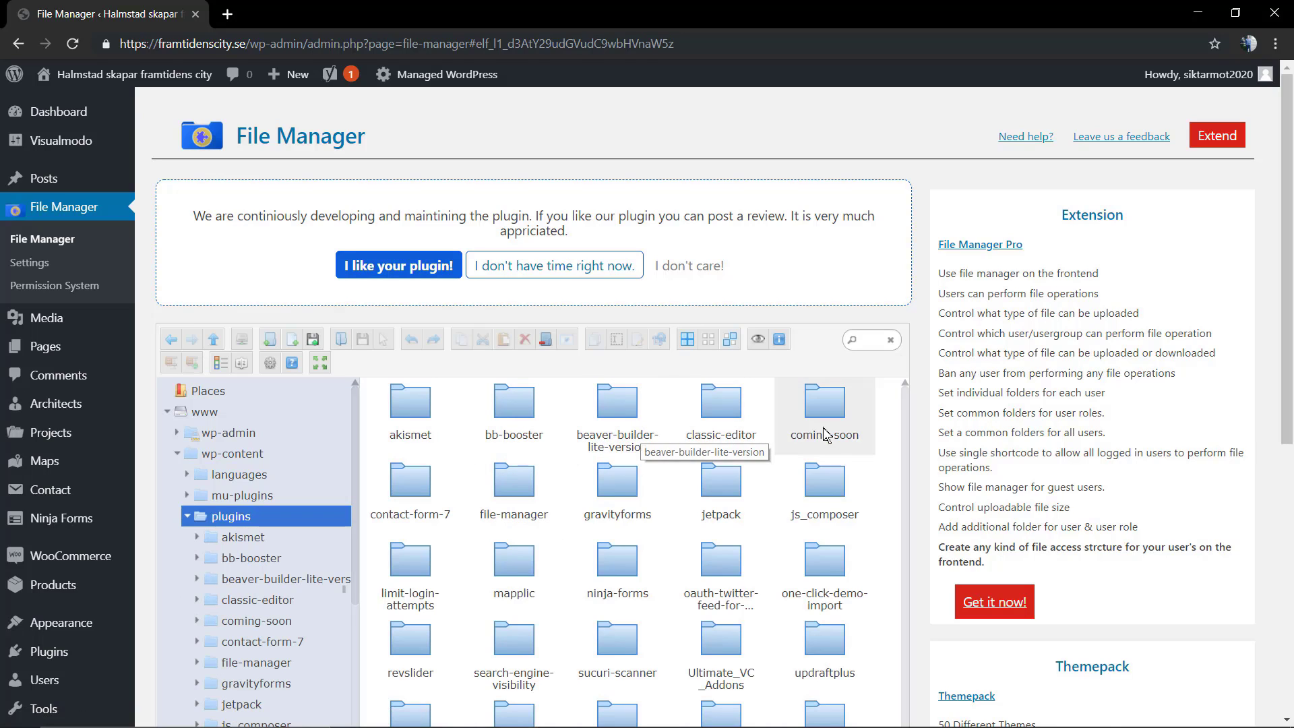
{"action": "scroll", "coordinate": [836, 435], "scroll_direction": "down", "scroll_amount": 1}
{"action": "scroll", "coordinate": [446, 465], "scroll_direction": "down", "scroll_amount": 3}
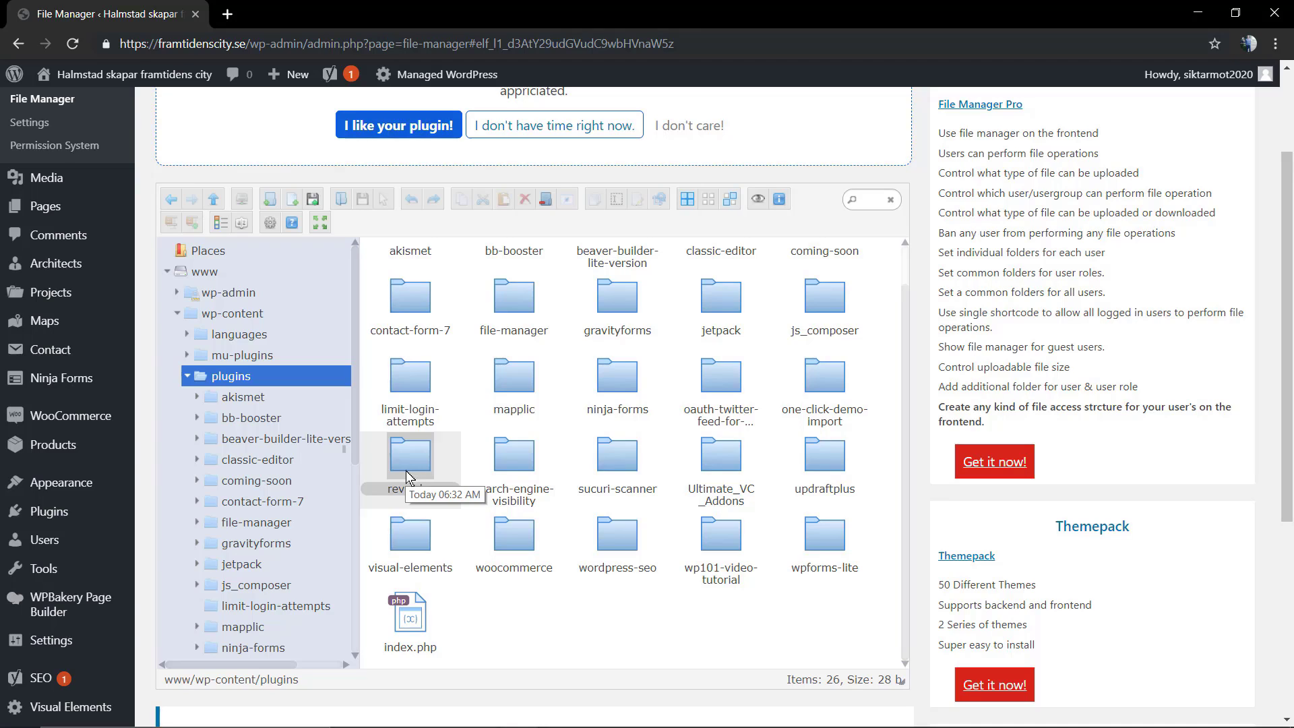
Step: Delete the revslider folder from wp-content/plugins and confirm its removal
{"action": "right_click", "coordinate": [405, 470]}
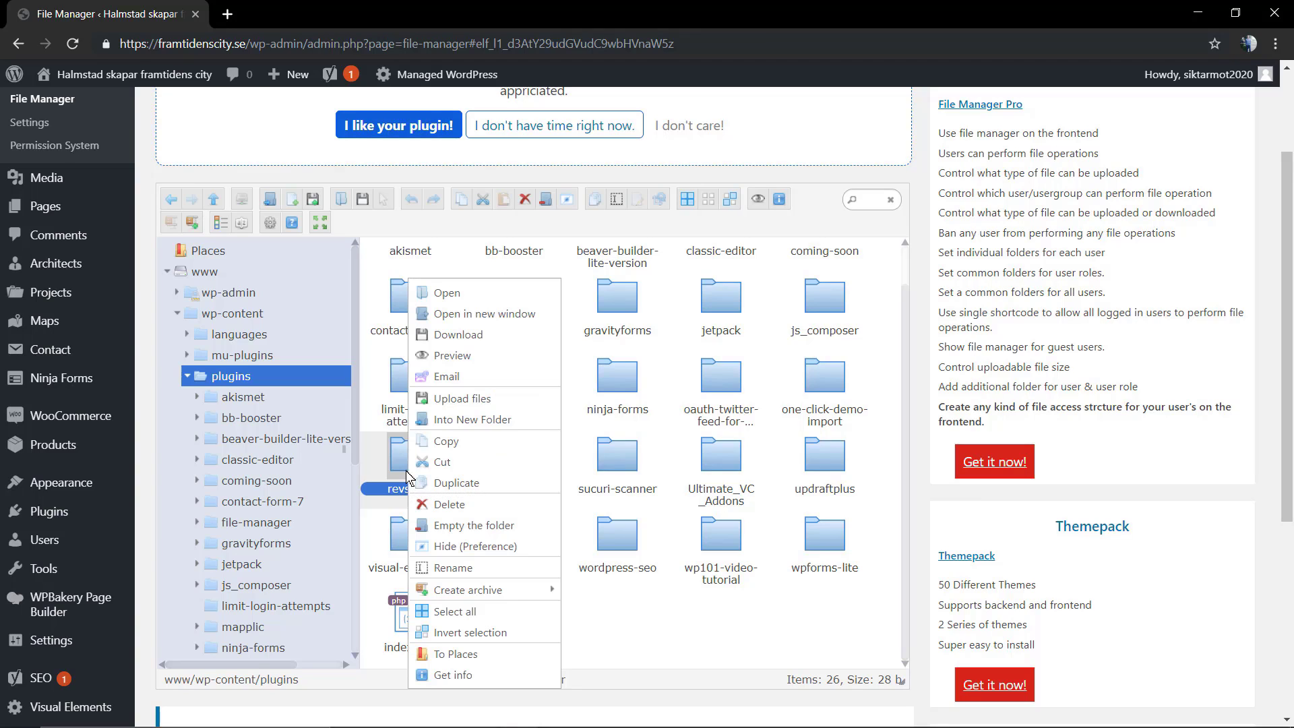
{"action": "left_click", "coordinate": [438, 505]}
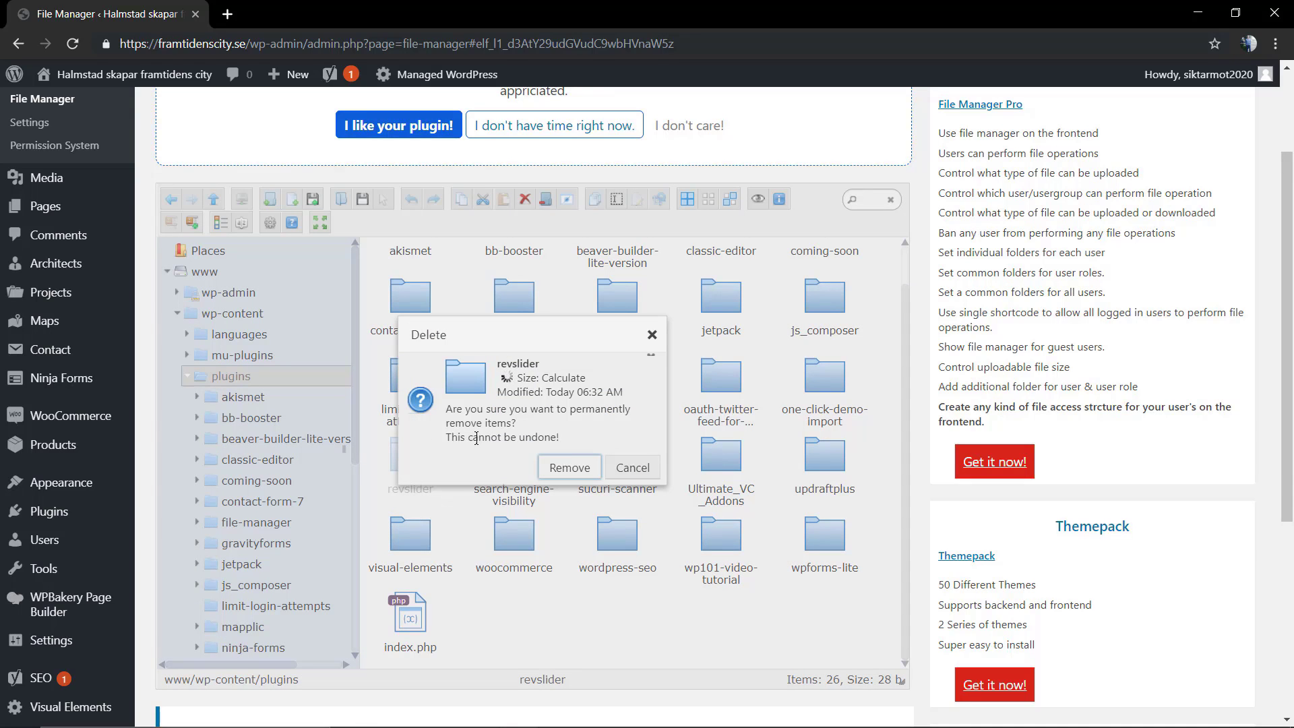
{"action": "left_click", "coordinate": [562, 468]}
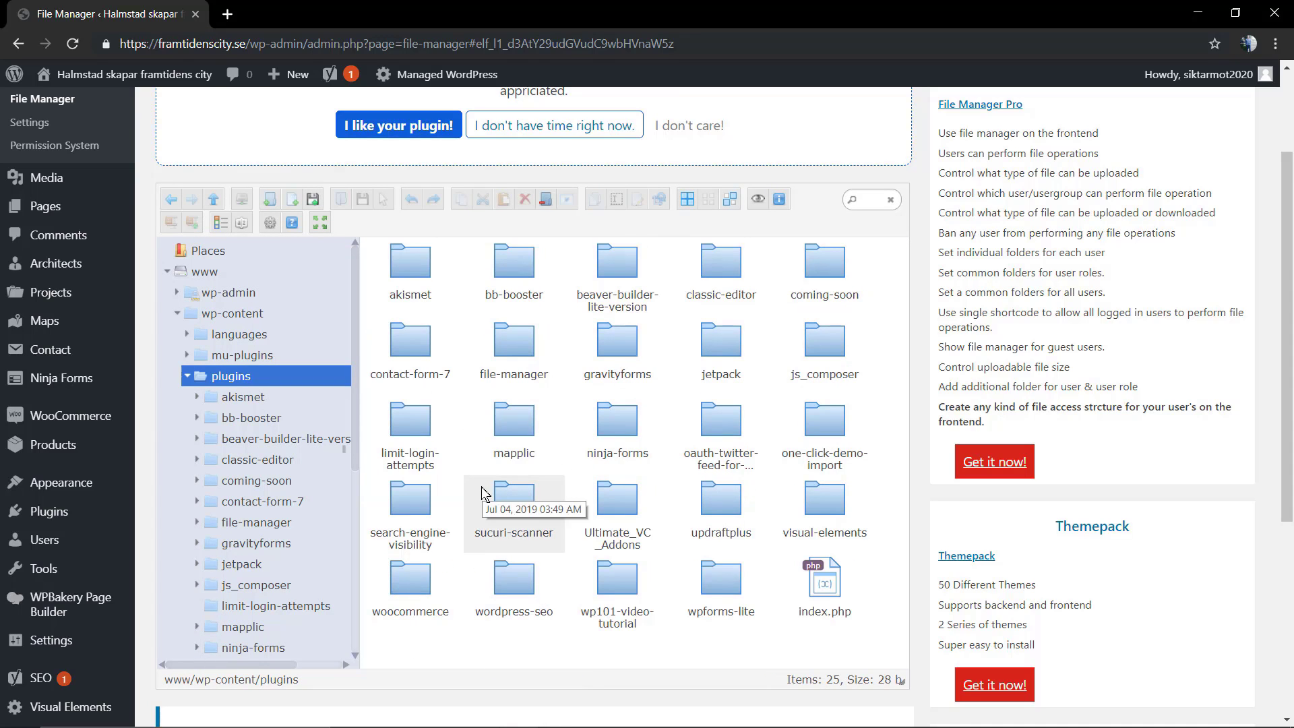
{"action": "scroll", "coordinate": [482, 492], "scroll_direction": "down", "scroll_amount": 2}
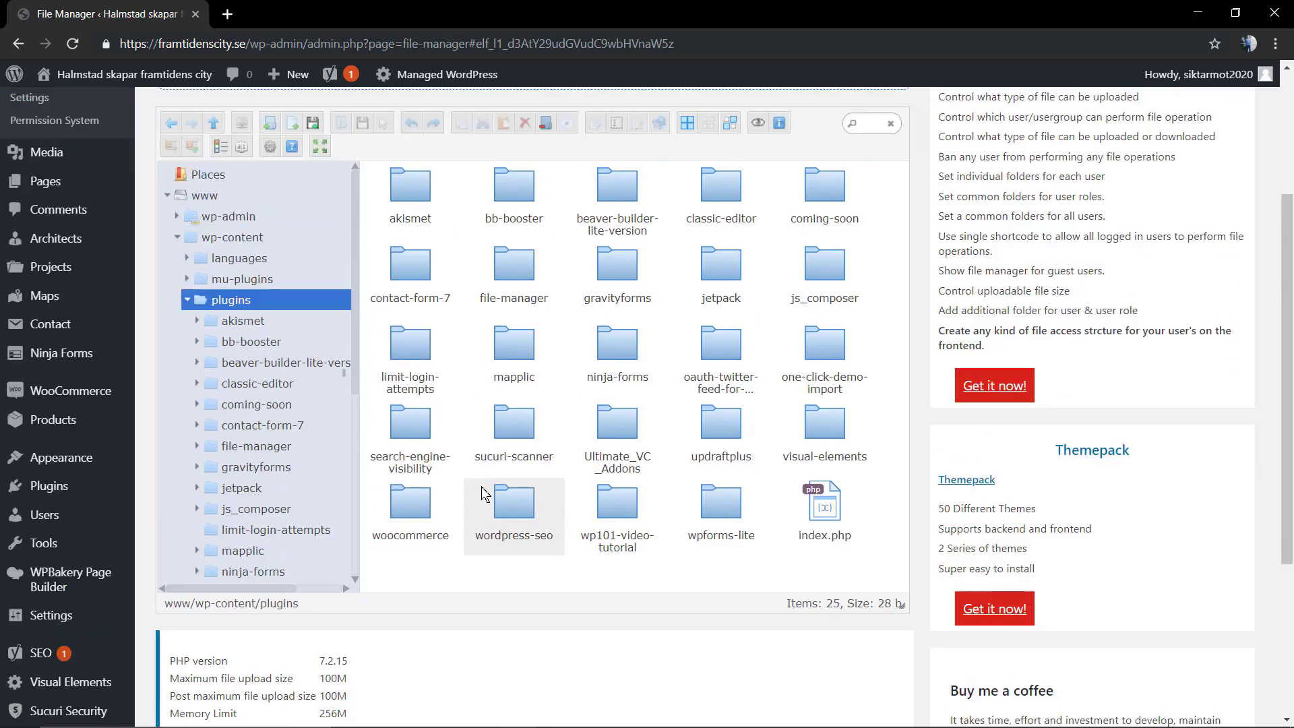
{"action": "scroll", "coordinate": [481, 491], "scroll_direction": "up", "scroll_amount": 5}
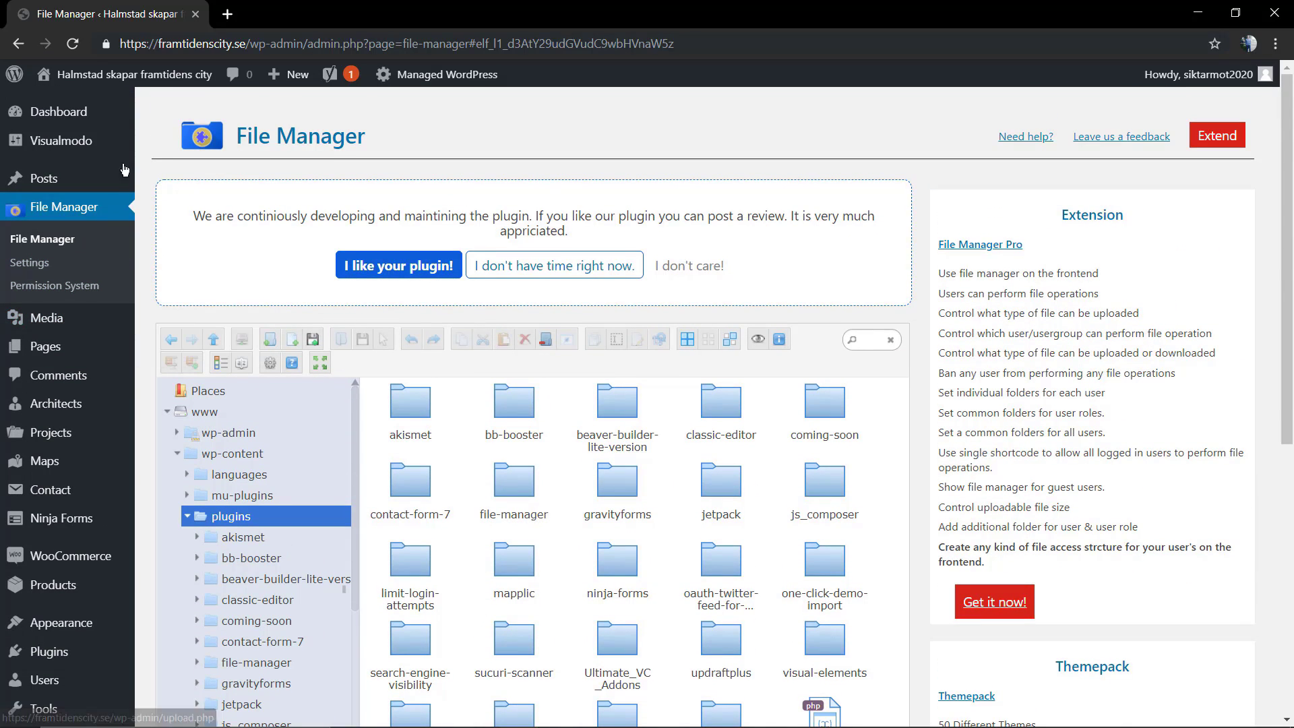
{"action": "mouse_move", "coordinate": [62, 140]}
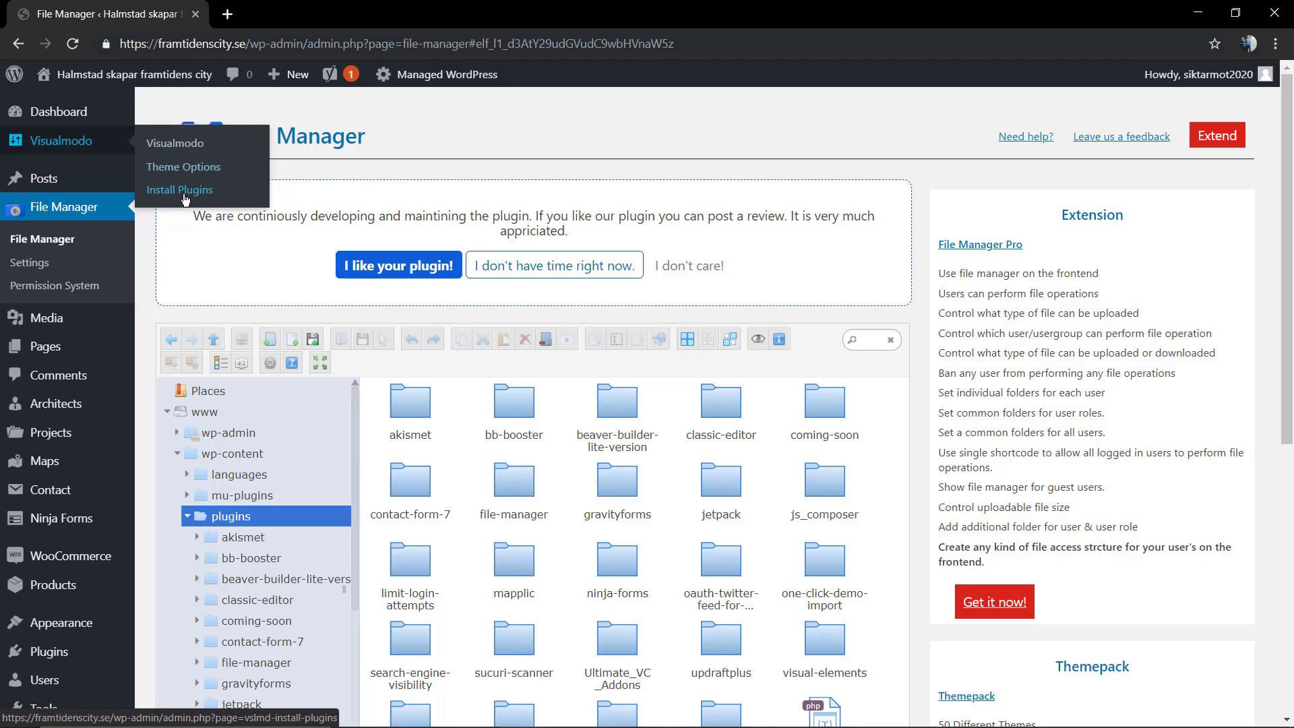
Step: Install Slider Revolution again from Visualmodo's Install Plugins page
{"action": "left_click", "coordinate": [179, 189]}
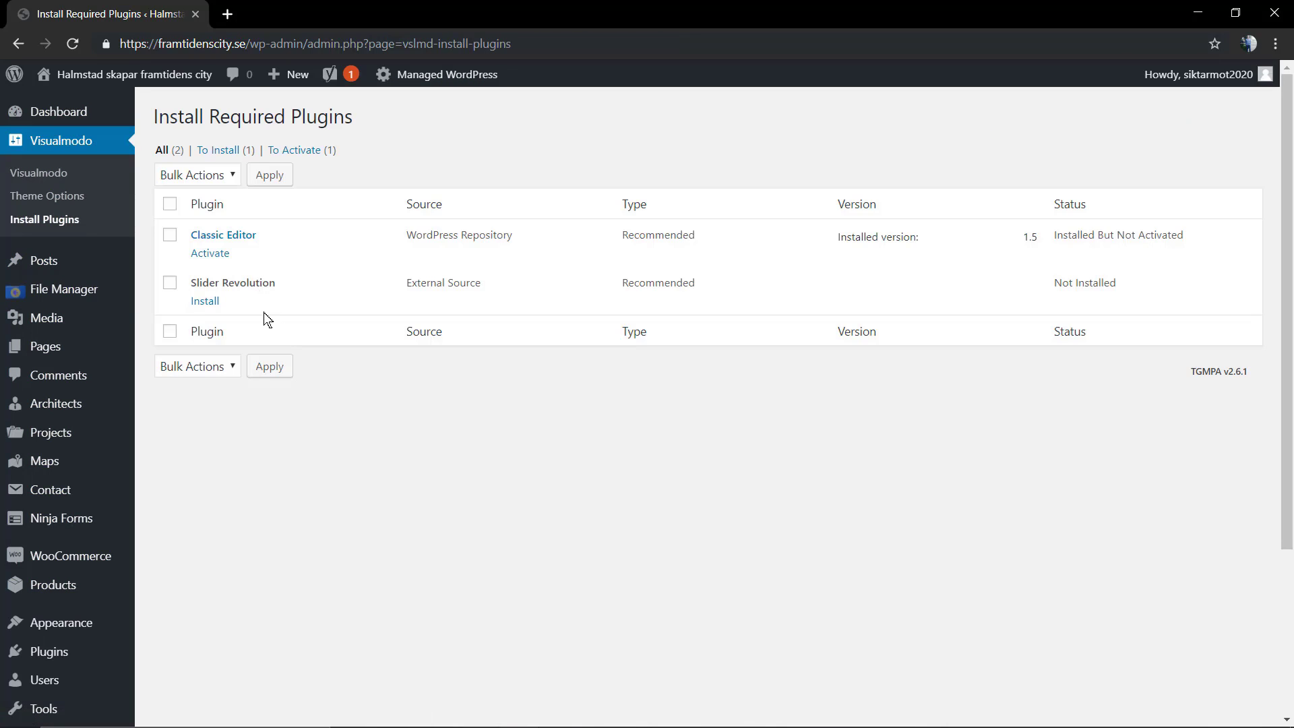
{"action": "left_click", "coordinate": [202, 301]}
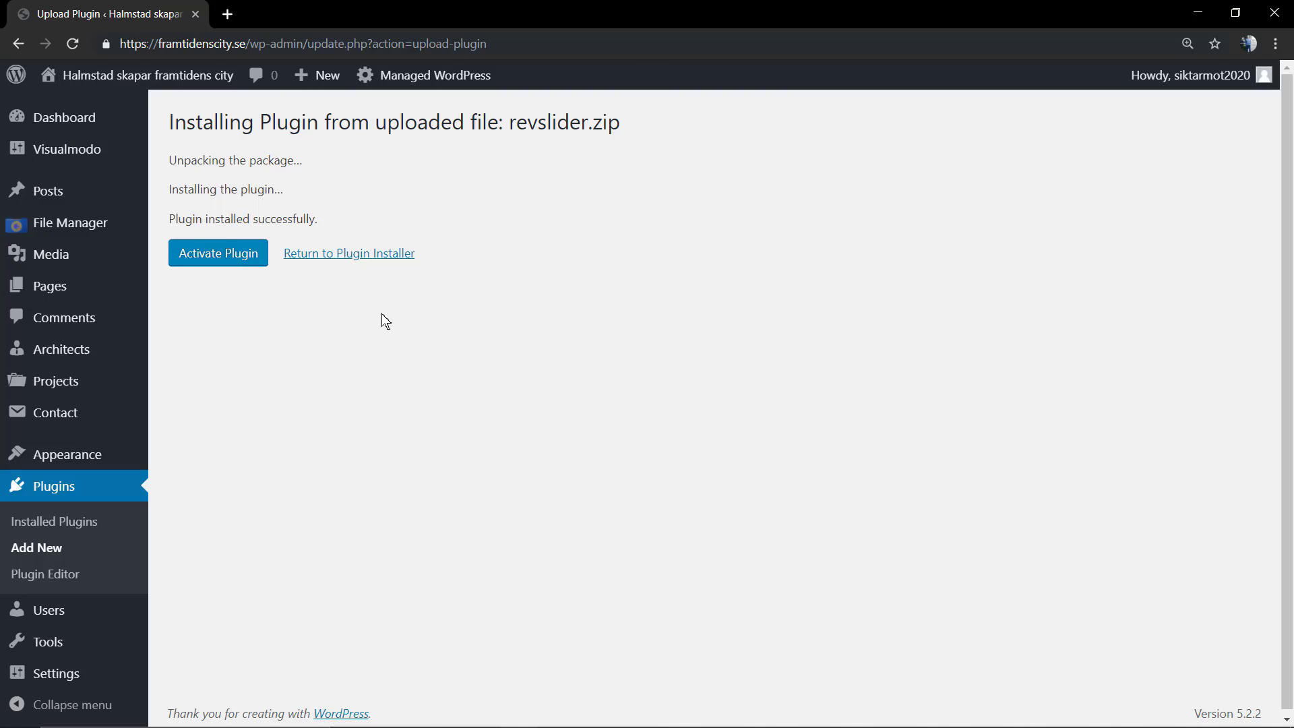
Step: Activate Slider Revolution from the installation results page
{"action": "left_click", "coordinate": [215, 253]}
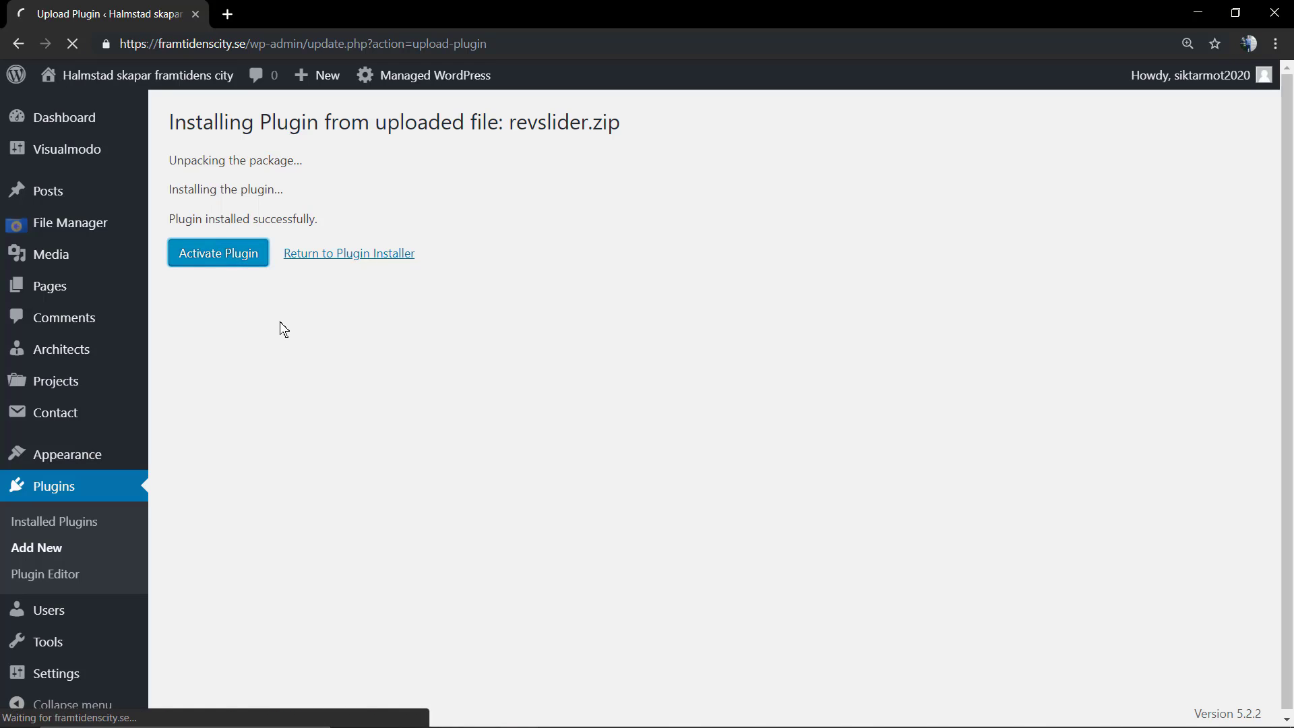